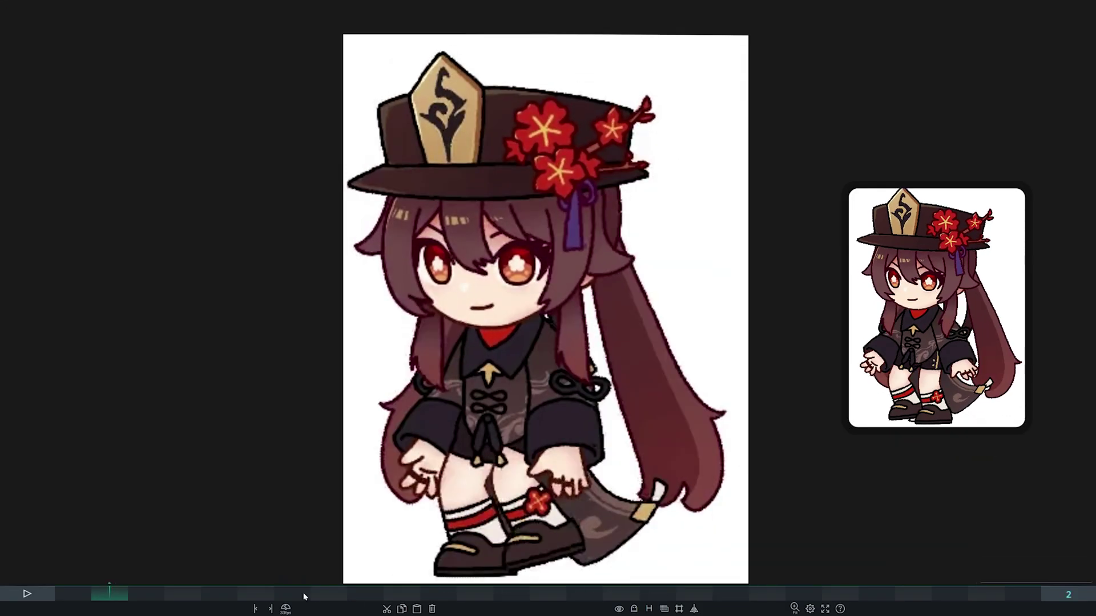
Go to frame 25 and sketch red guide lines around the leg with the flower band and its shoe
drag(115, 594, 923, 594)
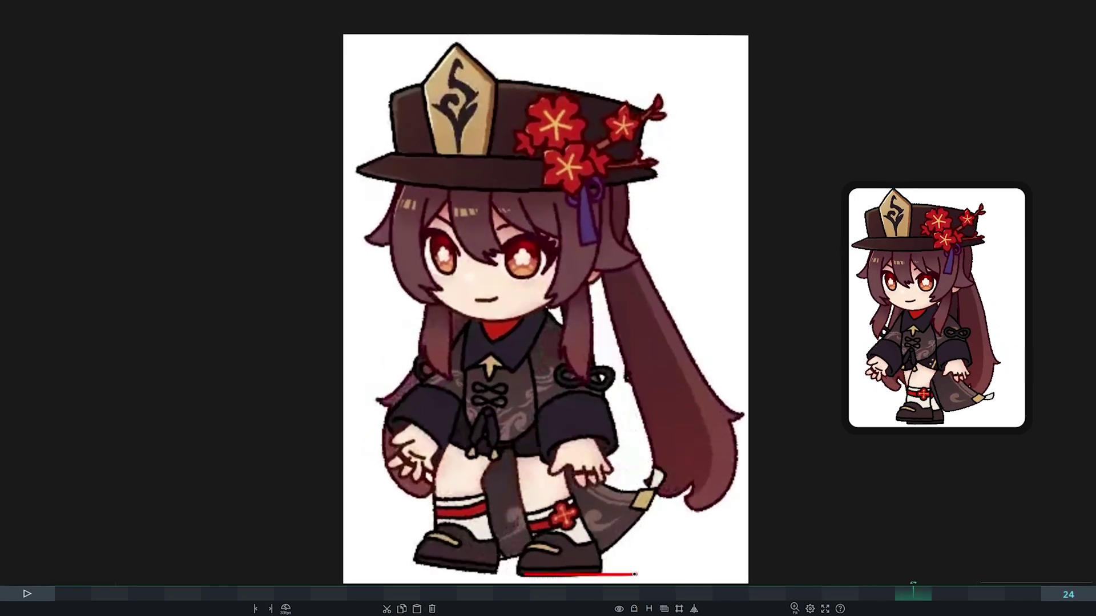
mouse_move(919, 592)
mouse_down()
mouse_move(954, 596)
mouse_move(924, 598)
mouse_move(939, 597)
mouse_up()
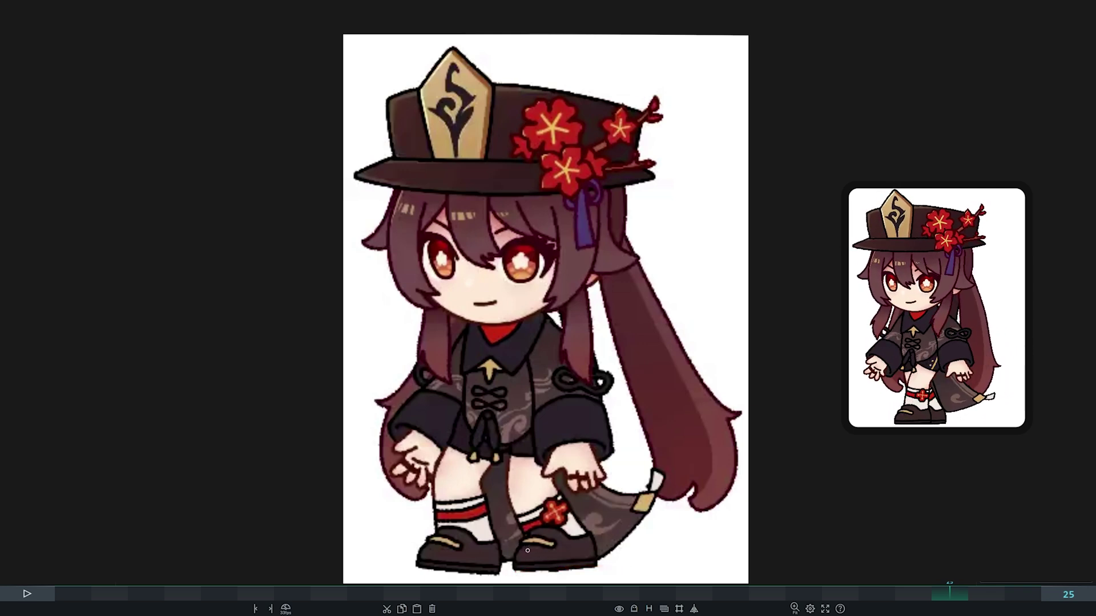
mouse_move(528, 548)
mouse_down()
mouse_move(533, 573)
mouse_move(607, 558)
mouse_move(556, 483)
mouse_move(545, 541)
mouse_move(521, 511)
mouse_move(513, 477)
mouse_up()
drag(606, 559, 609, 564)
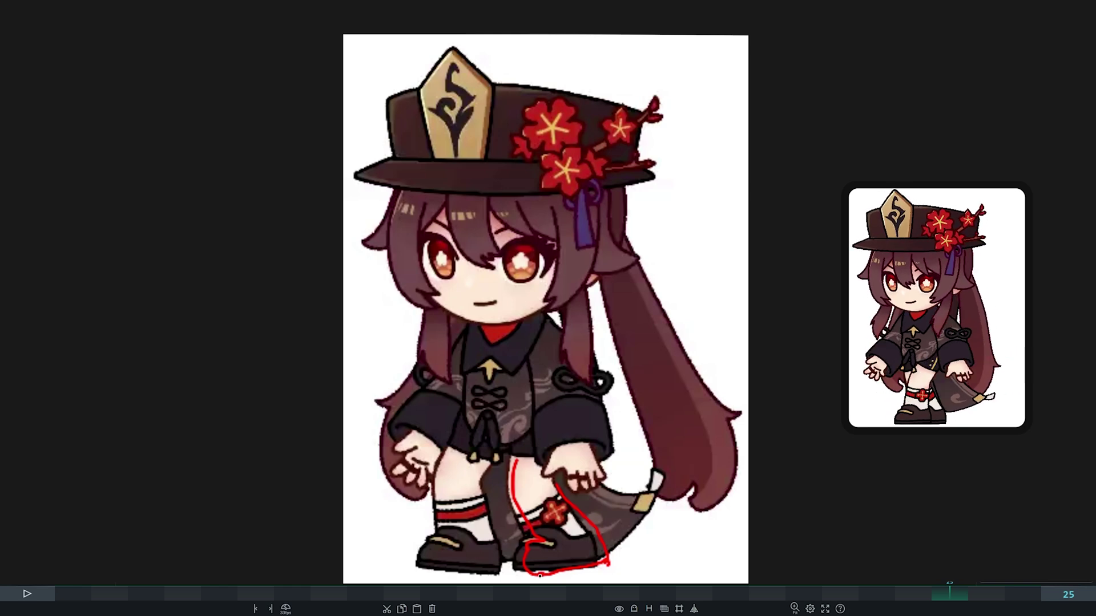
drag(548, 577, 593, 574)
mouse_move(596, 511)
mouse_down()
mouse_move(610, 536)
mouse_move(583, 572)
mouse_move(560, 572)
mouse_move(537, 538)
mouse_up()
drag(595, 517, 609, 540)
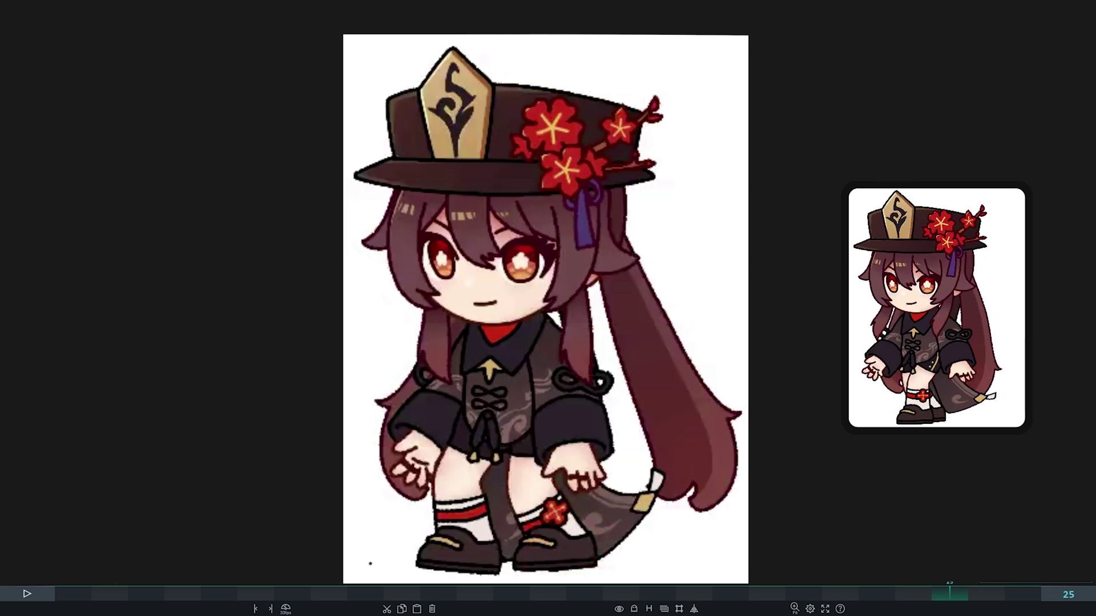
drag(364, 567, 632, 556)
key(ctrl+z)
drag(711, 454, 369, 448)
key(ctrl+z)
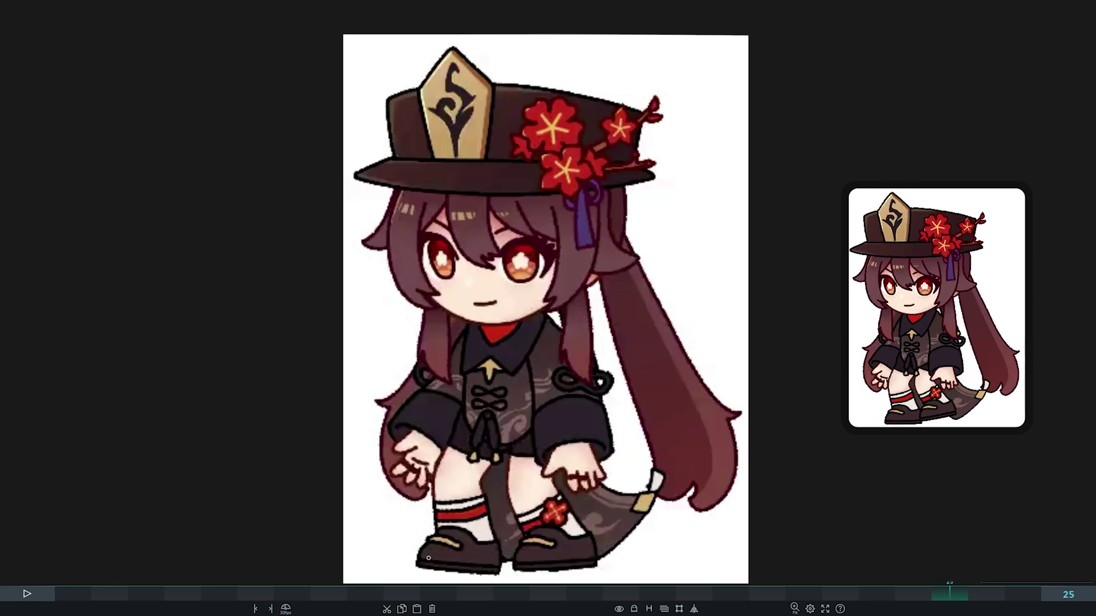
Mark the sole of the other shoe on frame 25 and play the walk cycle at a small size
mouse_move(441, 557)
mouse_down()
mouse_move(442, 574)
mouse_move(477, 577)
mouse_up()
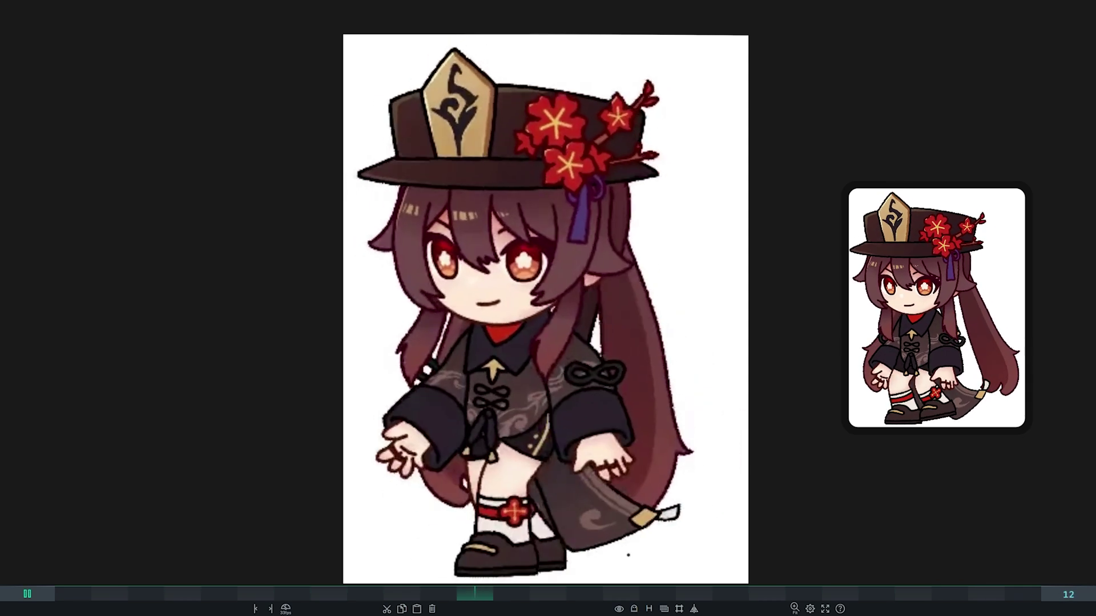
key(space)
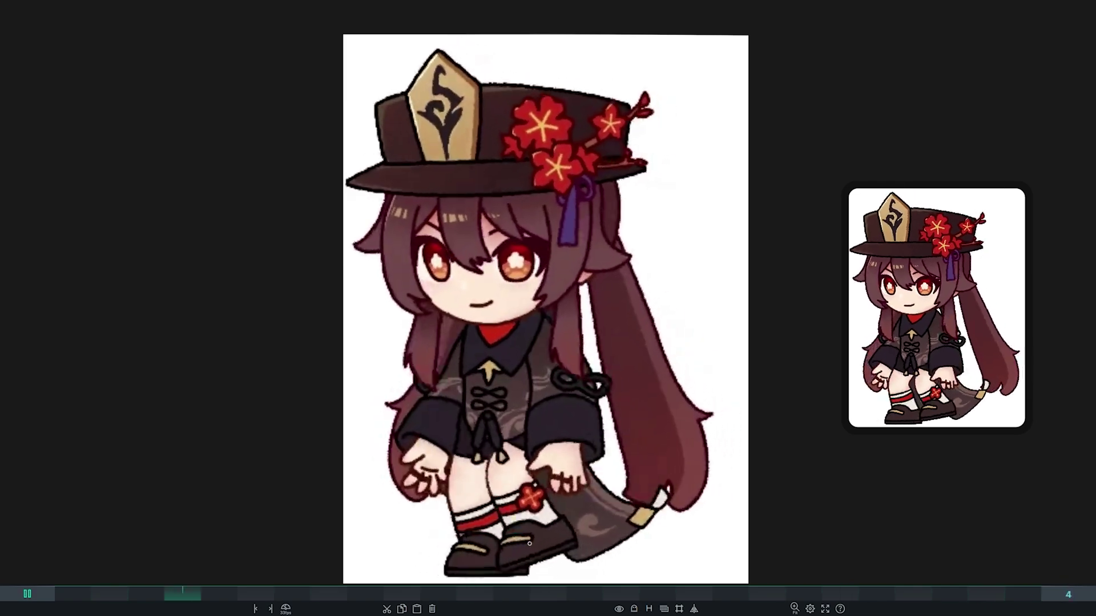
scroll(539, 324, down, 8)
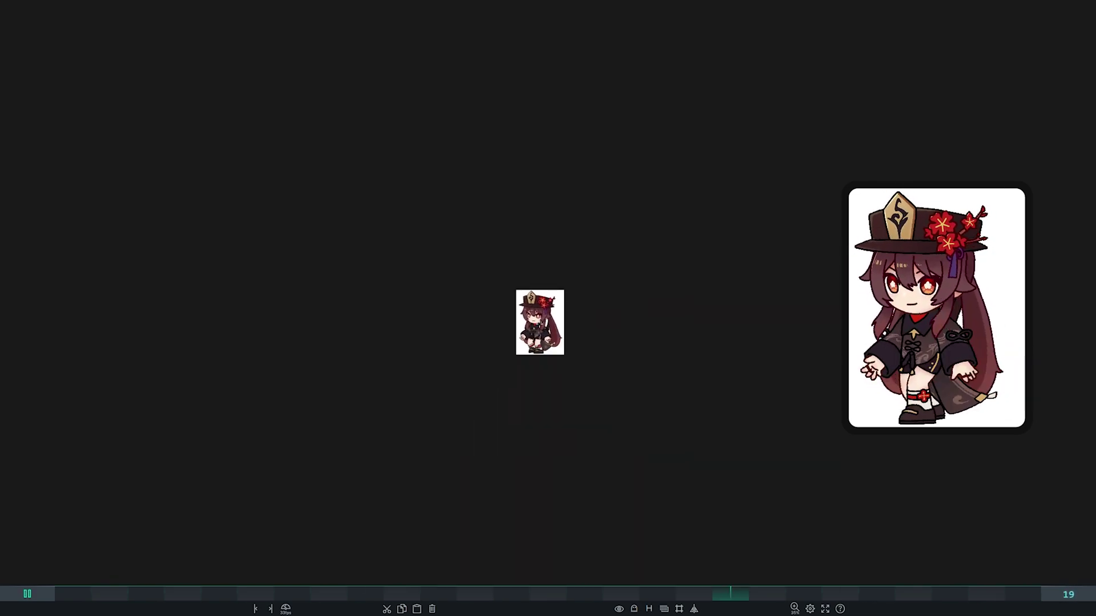
key(space)
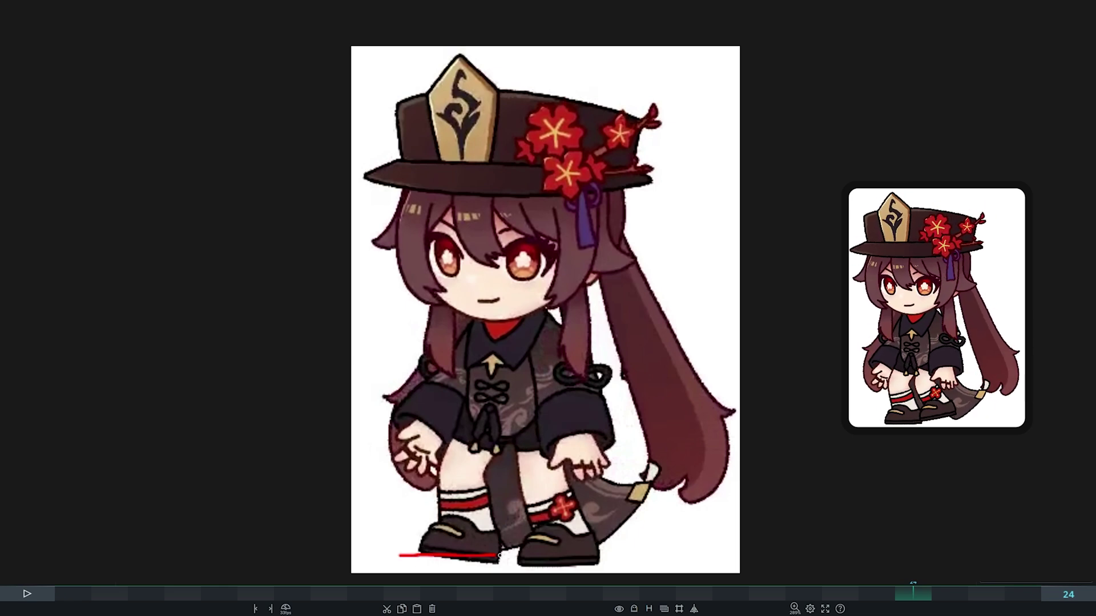
Compare the legs on frames 13 and 25, and outline a more forward position for the plain-socked leg on frame 25
click(218, 593)
drag(218, 594, 514, 588)
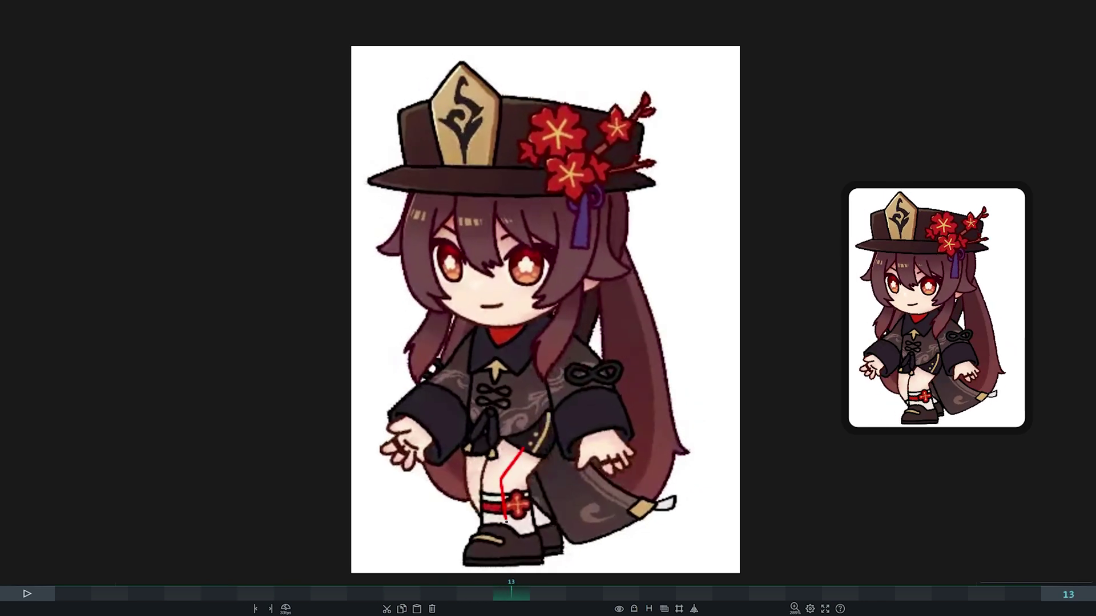
click(598, 597)
drag(598, 597, 965, 605)
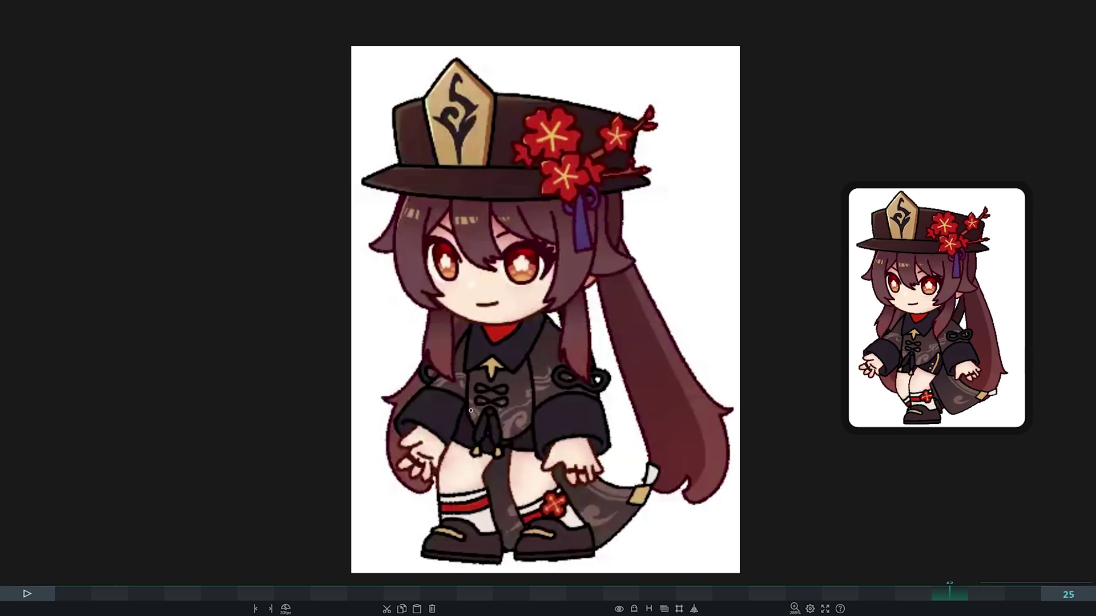
mouse_move(470, 411)
mouse_down()
mouse_move(430, 522)
mouse_move(410, 515)
mouse_move(399, 535)
mouse_move(416, 549)
mouse_move(476, 549)
mouse_move(504, 432)
mouse_up()
drag(464, 471, 465, 480)
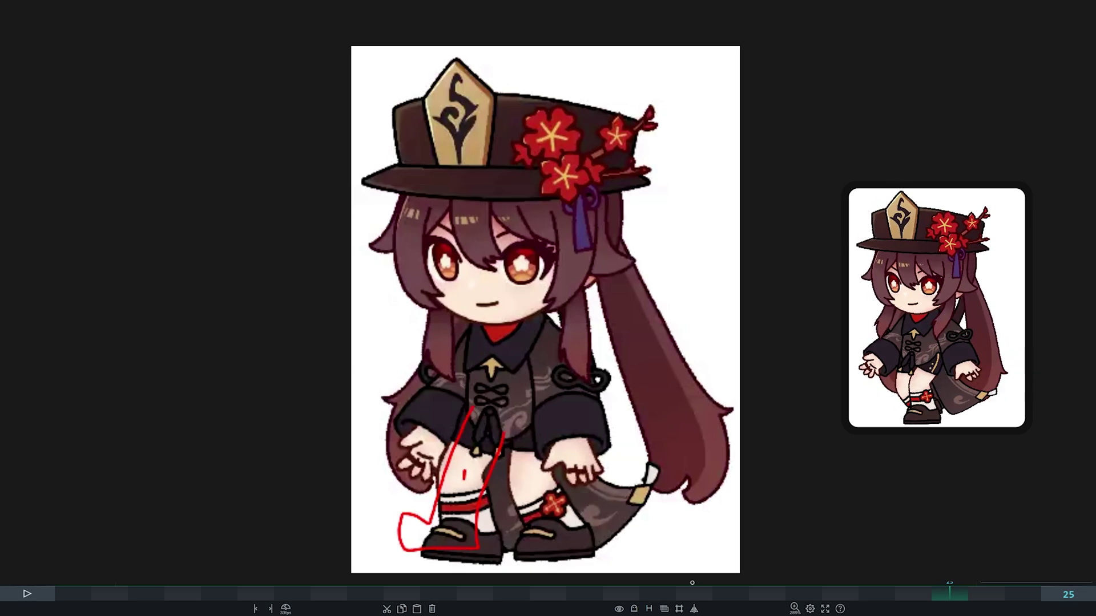
Step back to frame 24 and play and pause the walk cycle to examine the character's motion
mouse_move(954, 592)
mouse_down()
mouse_move(996, 595)
mouse_move(775, 609)
mouse_move(907, 607)
mouse_up()
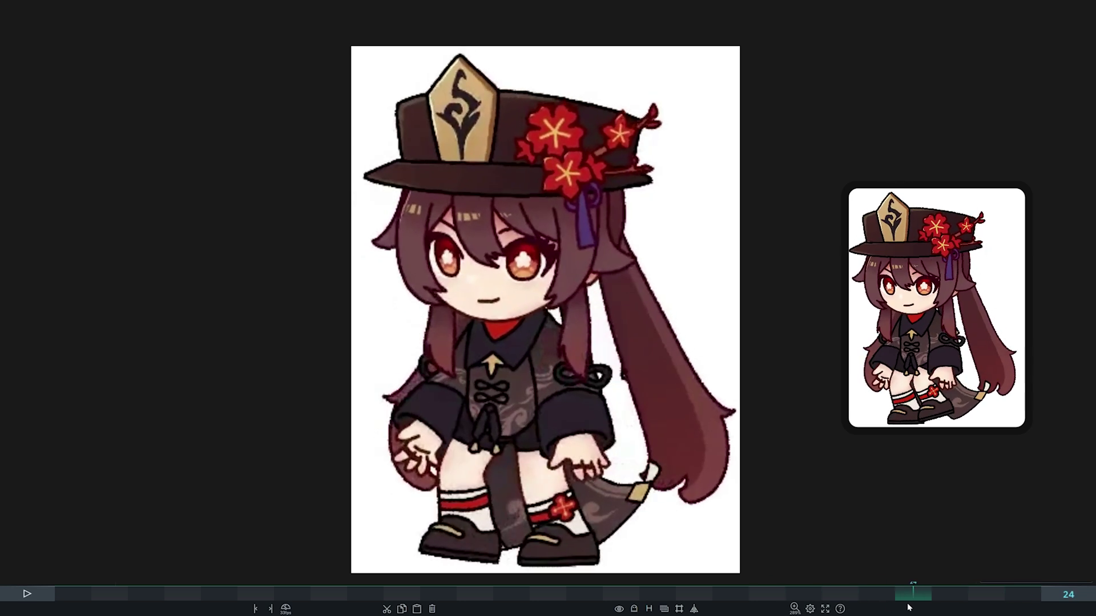
key(space)
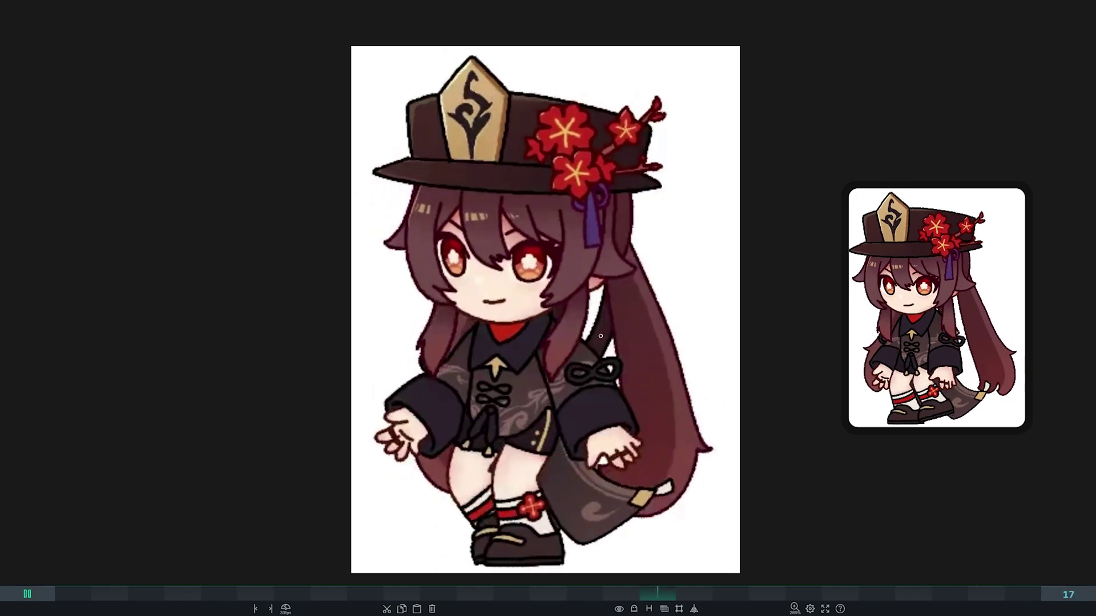
key(space)
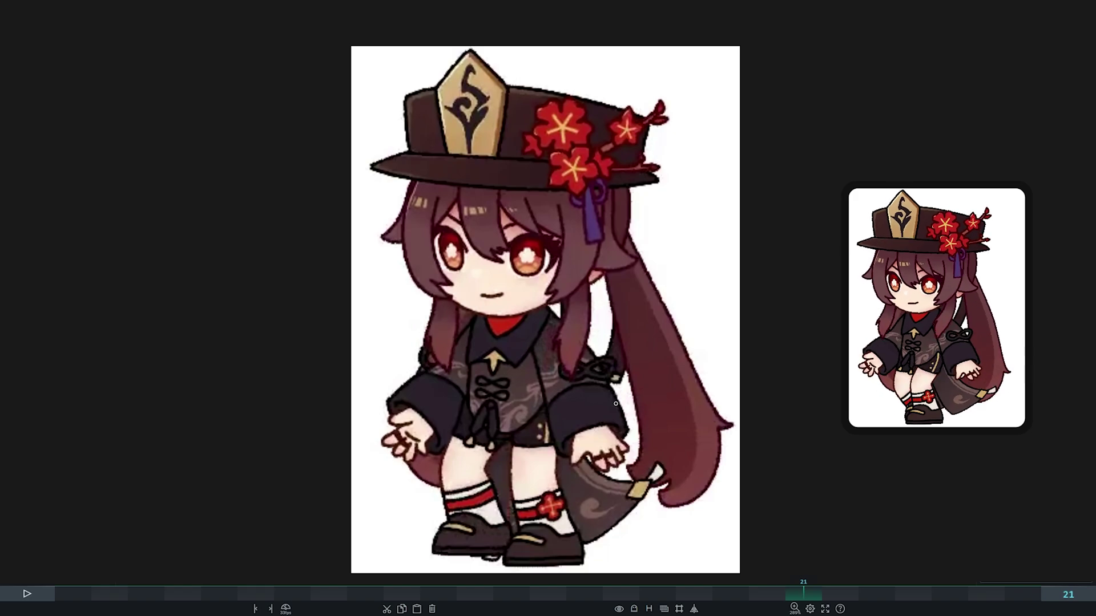
key(space)
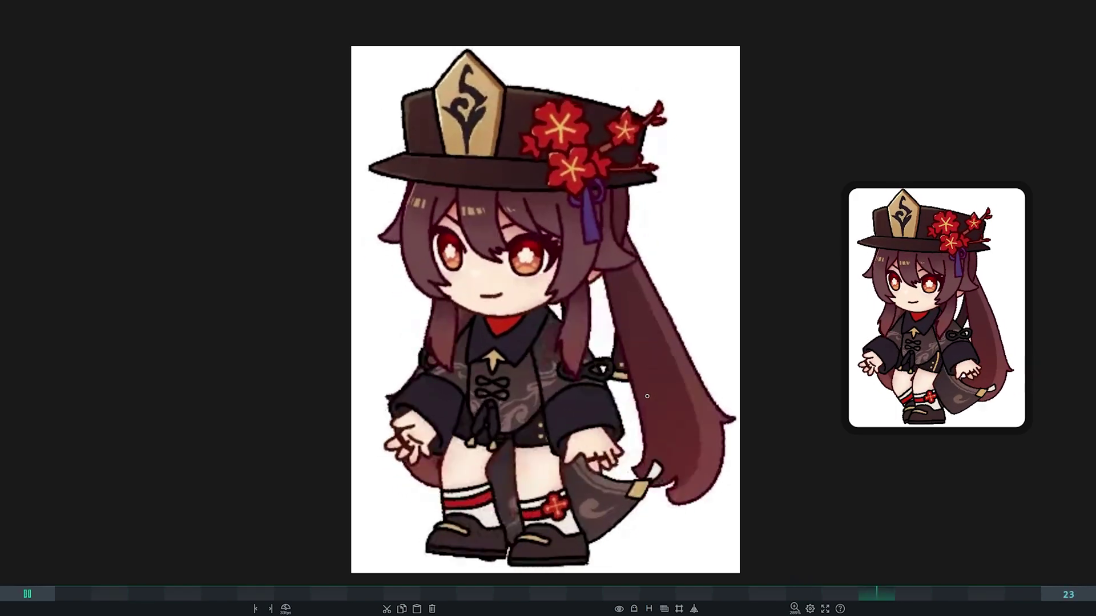
key(space)
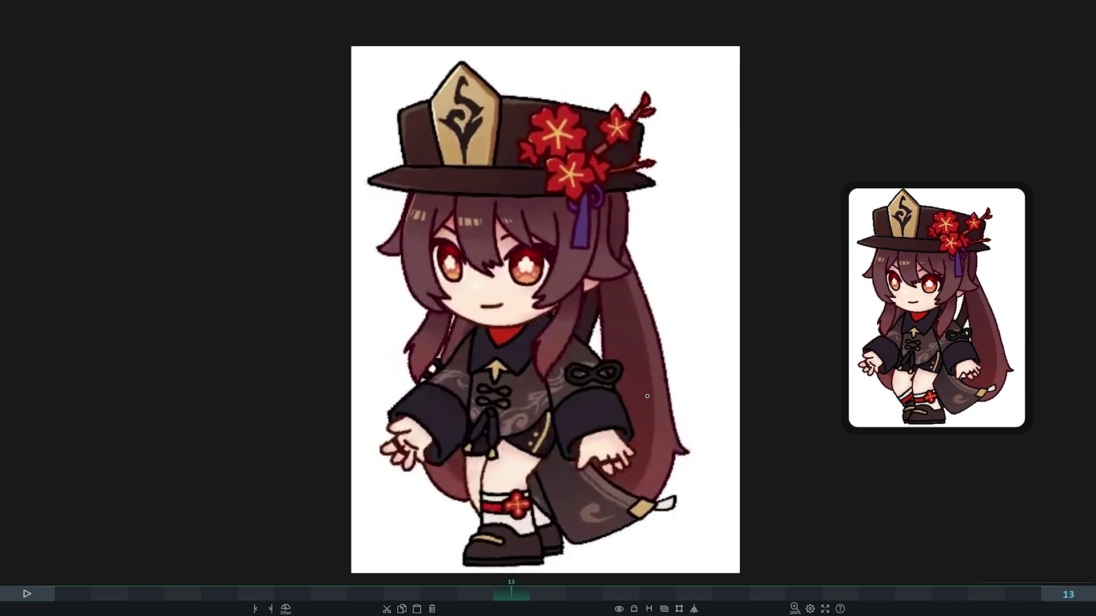
Sketch a red outline over the near ponytail on frame 14 to suggest its swing
drag(151, 591, 540, 532)
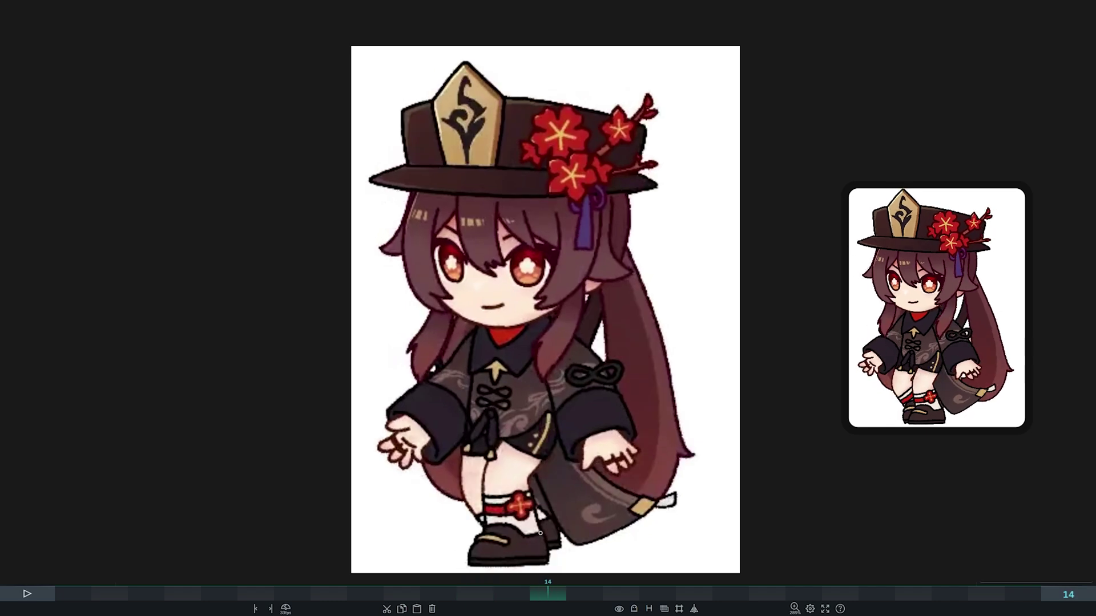
key(space)
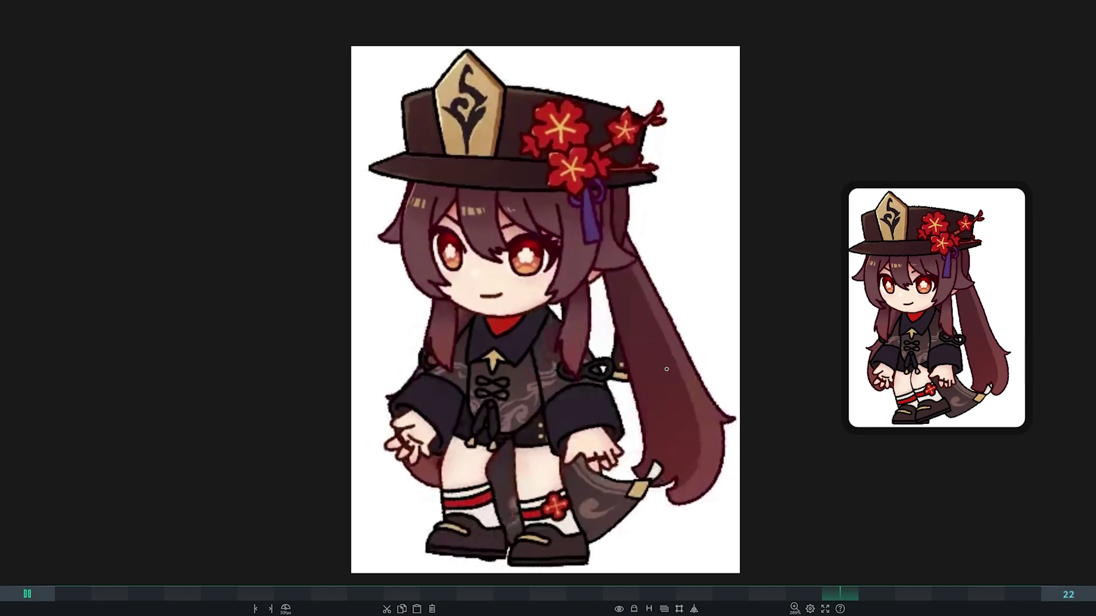
key(space)
mouse_move(604, 239)
mouse_down()
mouse_move(615, 427)
mouse_move(597, 501)
mouse_move(661, 506)
mouse_move(688, 414)
mouse_move(619, 221)
mouse_move(609, 300)
mouse_up()
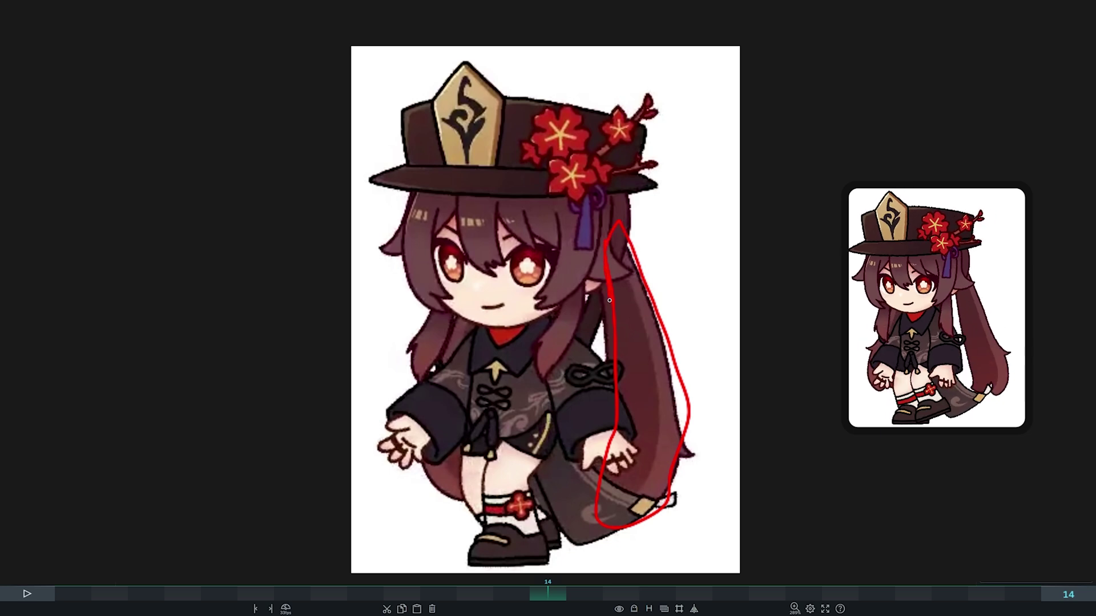
On frame 13, sketch red strokes for the ponytail's curve and swing, and guide lines over the hat and down the body
key(space)
key(space)
mouse_move(606, 257)
mouse_down()
mouse_move(650, 358)
mouse_move(680, 346)
mouse_move(615, 372)
mouse_move(690, 342)
mouse_move(611, 387)
mouse_up()
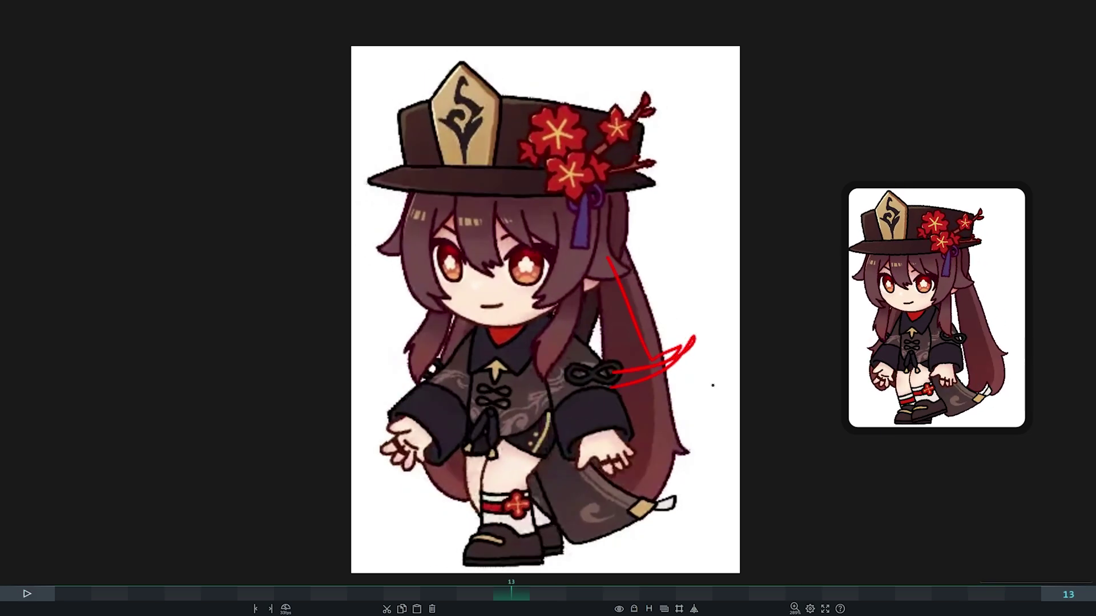
drag(722, 377, 702, 425)
mouse_move(659, 103)
mouse_down()
mouse_move(367, 62)
mouse_move(428, 573)
mouse_up()
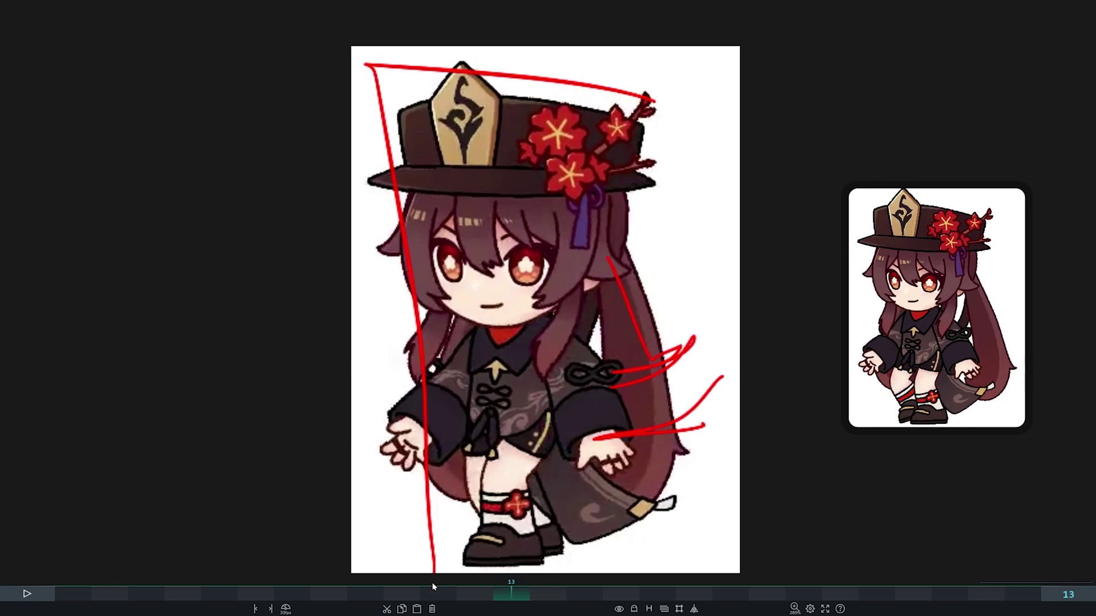
drag(637, 278, 647, 351)
mouse_move(656, 313)
mouse_down()
mouse_move(647, 349)
mouse_move(679, 318)
mouse_up()
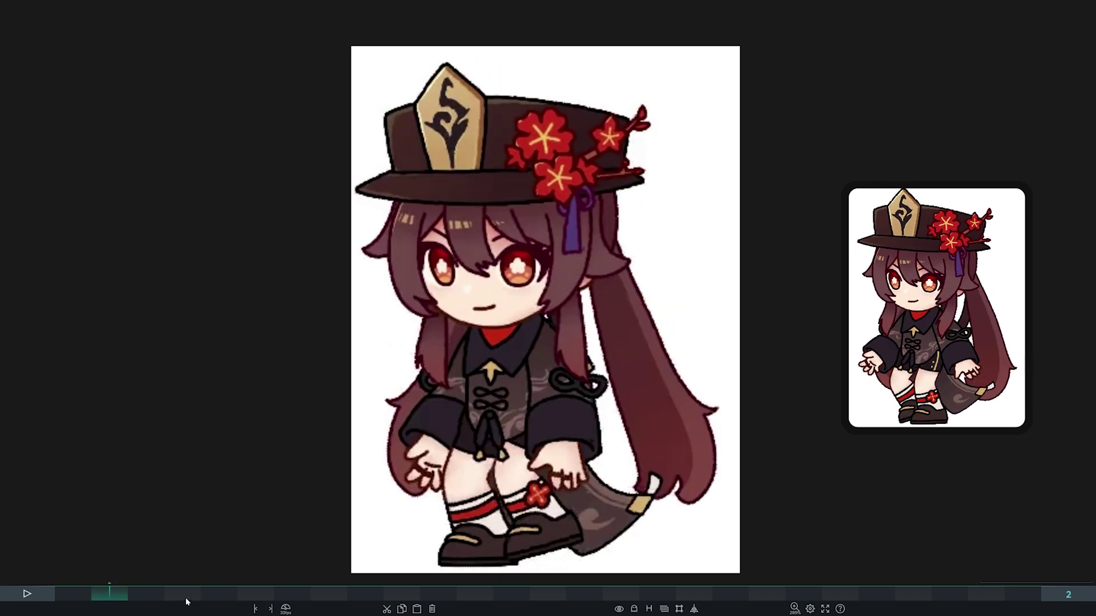
Mark the ponytail's inner edge near the coat tail on frame 1, and outline the far ponytail's full length on frame 10
click(73, 593)
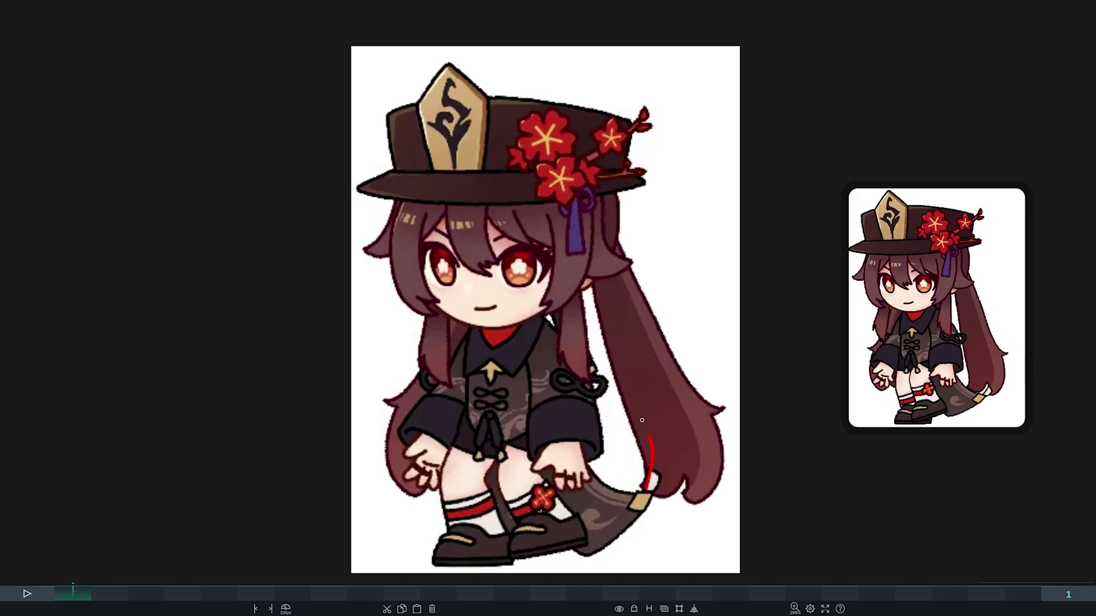
mouse_move(642, 420)
mouse_down()
mouse_move(600, 267)
mouse_move(593, 431)
mouse_move(650, 477)
mouse_up()
key(space)
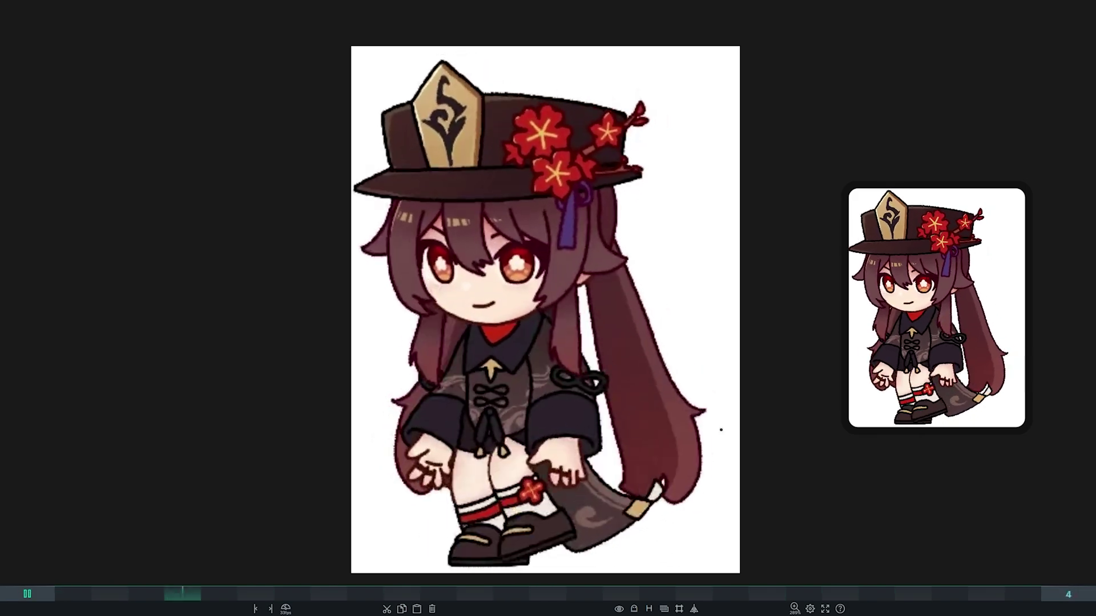
key(space)
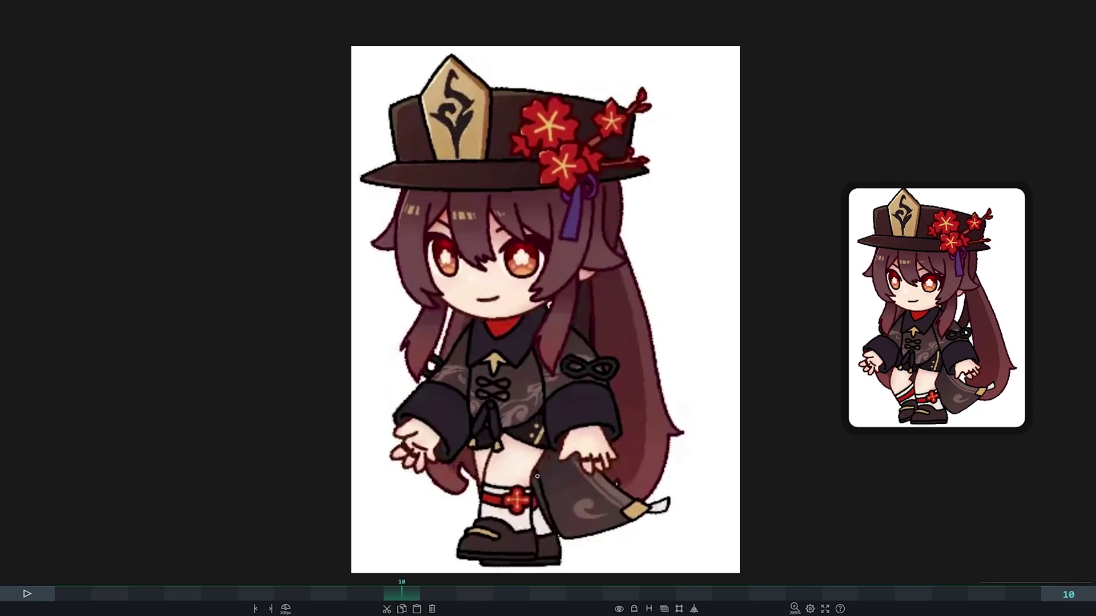
mouse_move(501, 489)
mouse_down()
mouse_move(475, 426)
mouse_move(484, 277)
mouse_move(442, 322)
mouse_move(421, 441)
mouse_move(485, 487)
mouse_up()
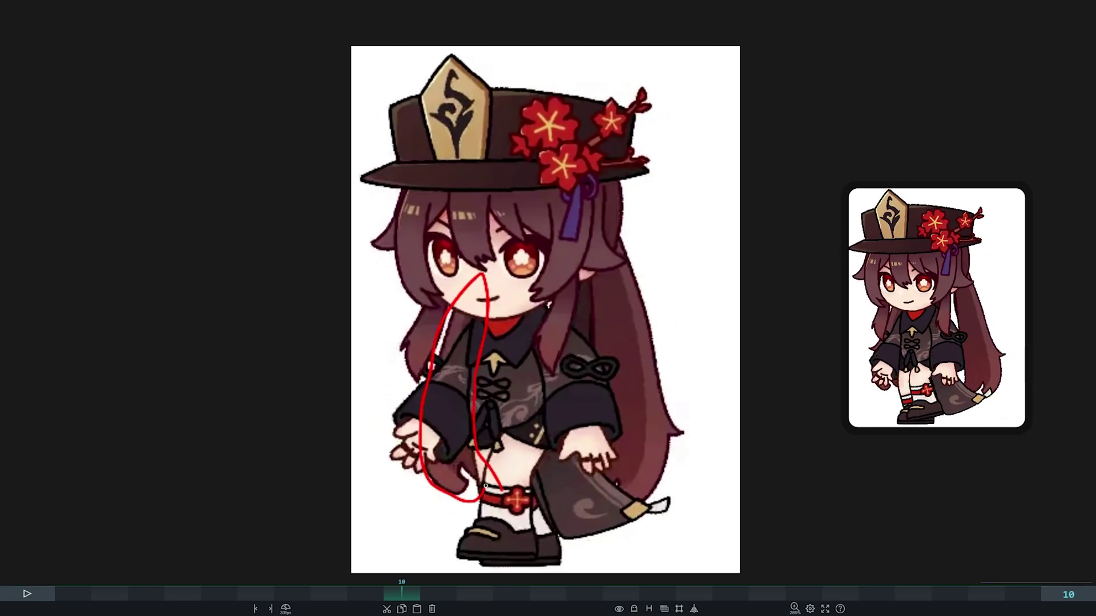
Play and pause the walk cycle to examine the hair on frame 6 and the face on frame 9
key(space)
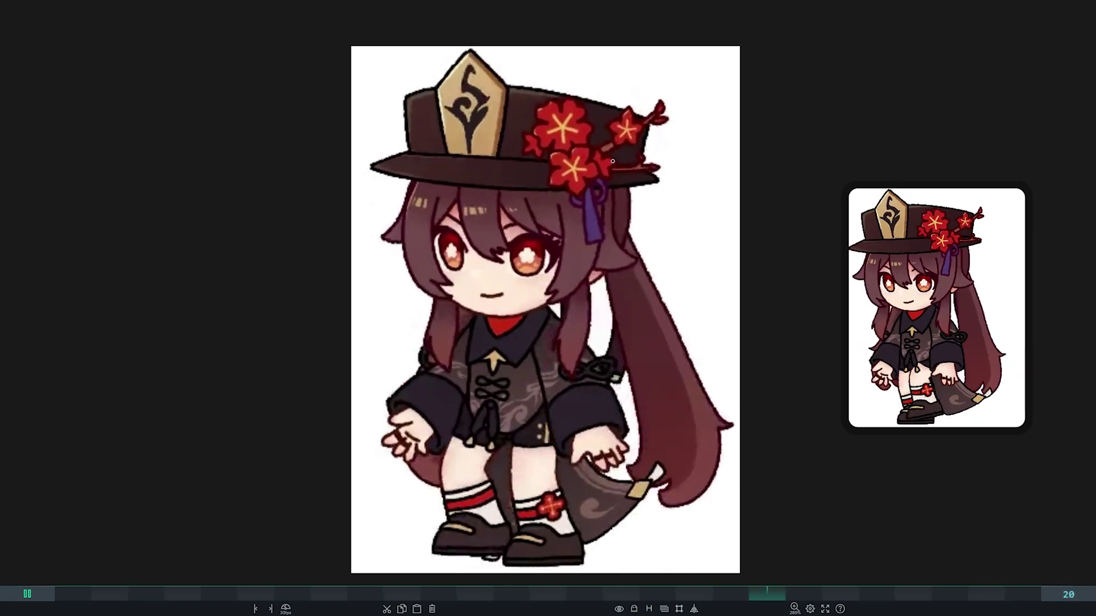
key(space)
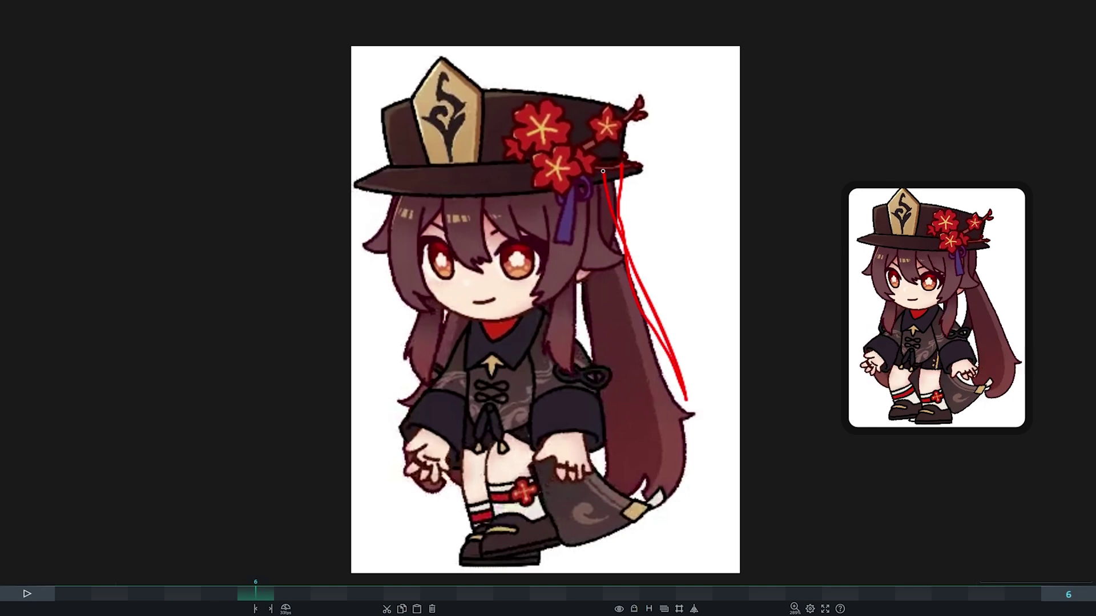
key(space)
key(space)
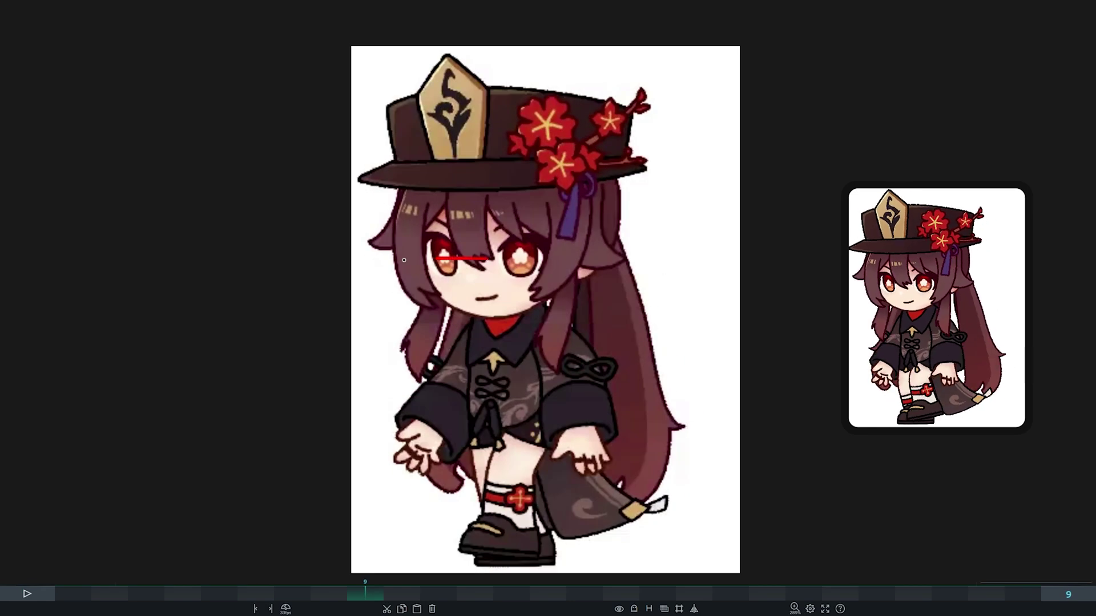